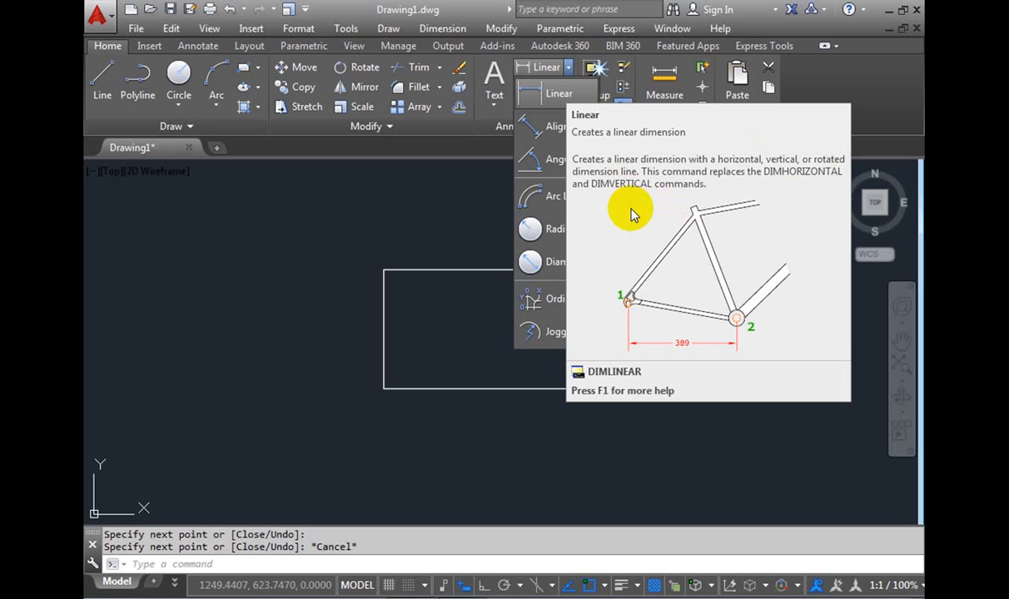
Choose Linear from the dimension dropdown to begin dimensioning the rectangle
left_click(749, 168)
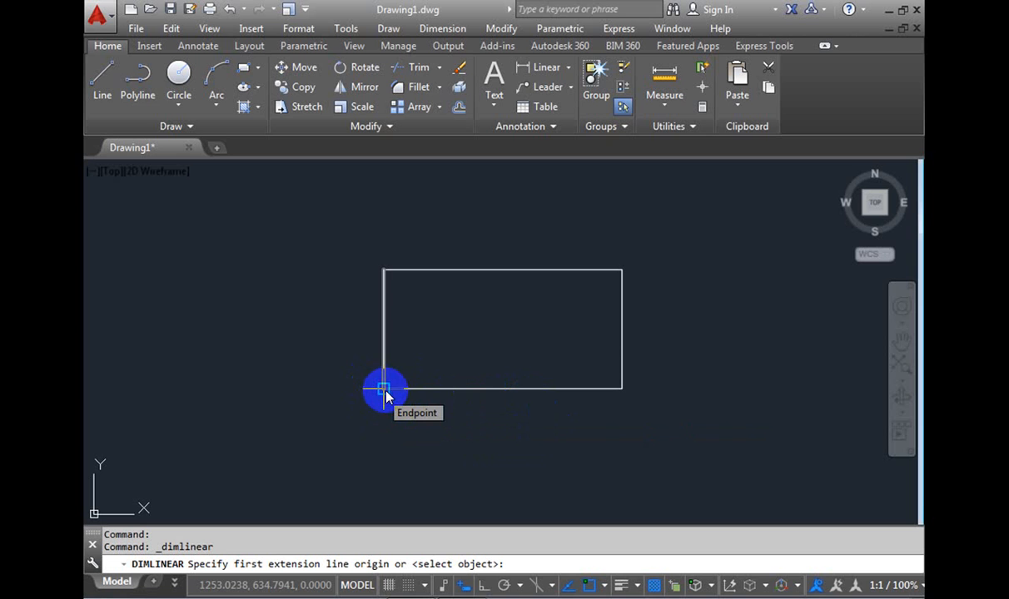
Measure the rectangle's bottom edge between its lower corners (10) and choose the Mtext option
left_click(384, 389)
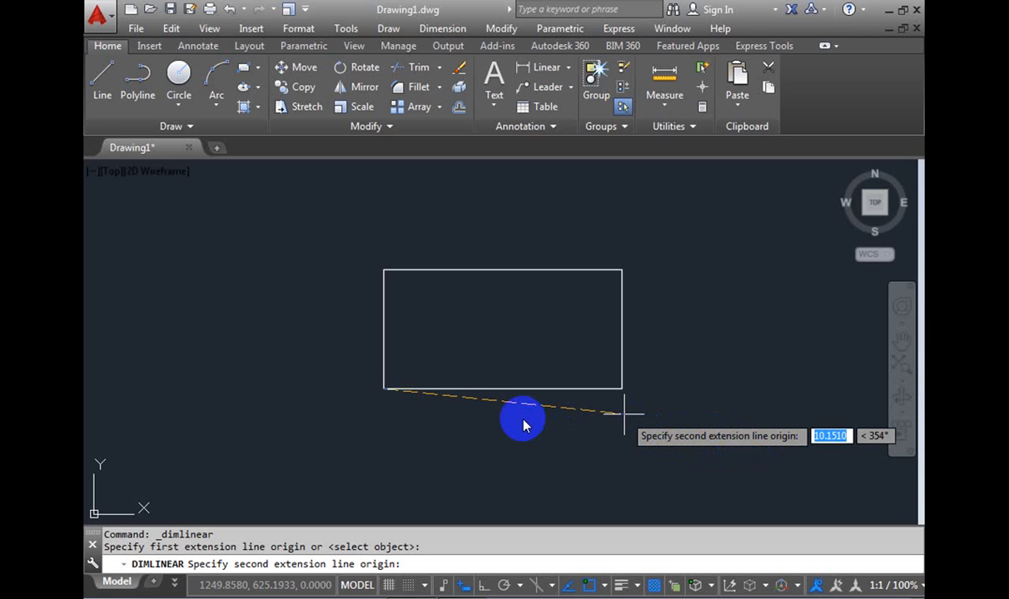
left_click(622, 388)
scroll(622, 388, "down", 1)
type("M")
key("Return")
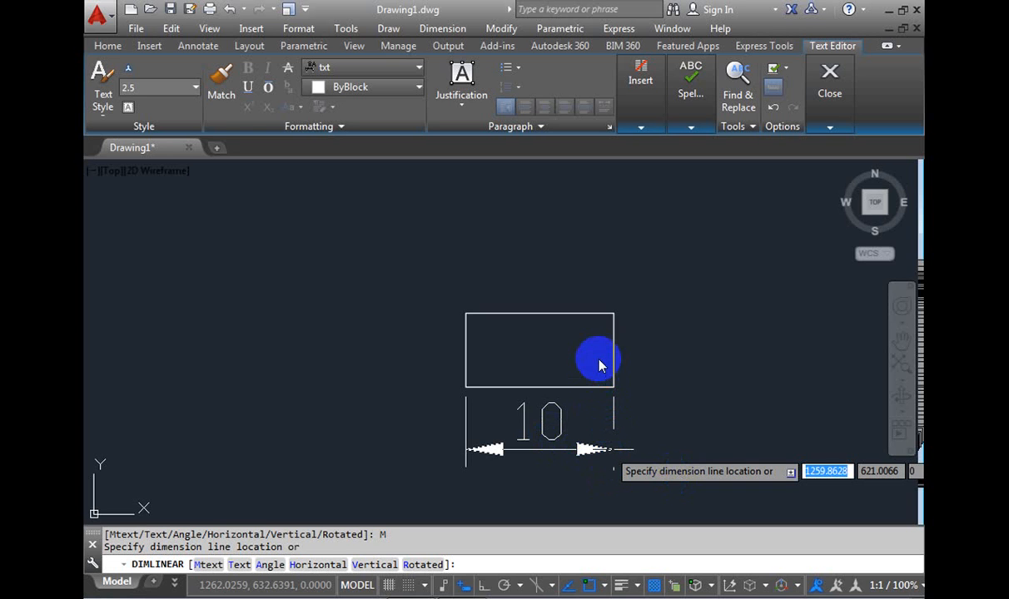
Finish the Mtext text and place the 10 dimension below the rectangle
left_click(603, 432)
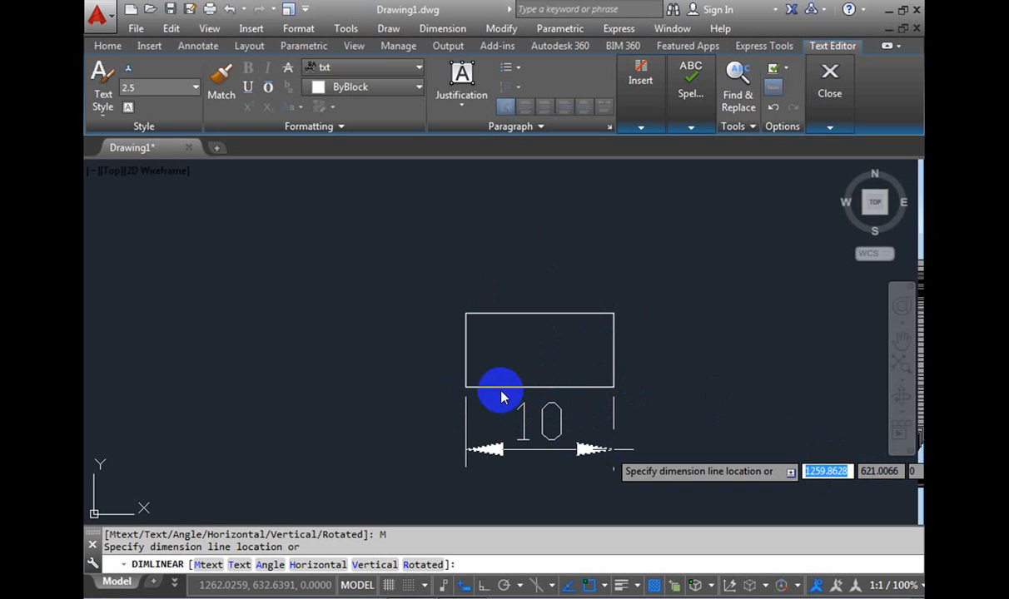
left_click(559, 422)
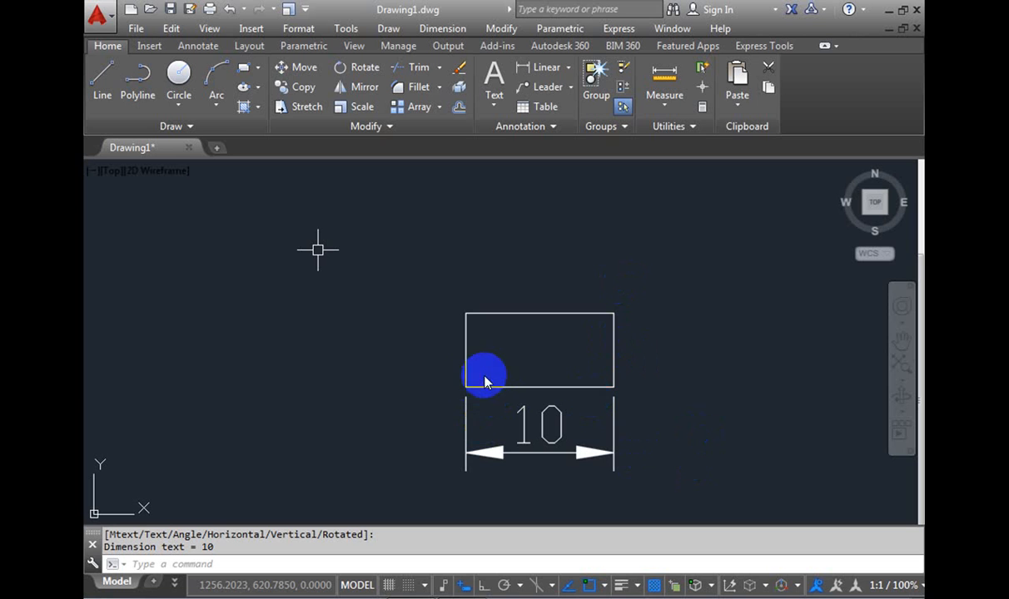
Add the vertical 5 dimension on the rectangle's right side and reopen the dimension types list
left_click(670, 349)
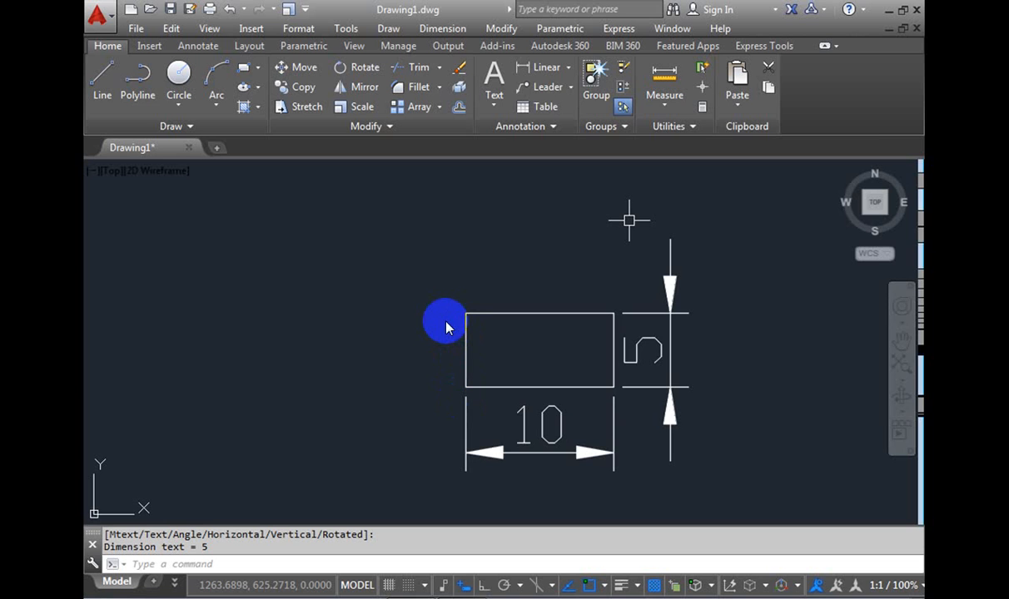
left_click(569, 68)
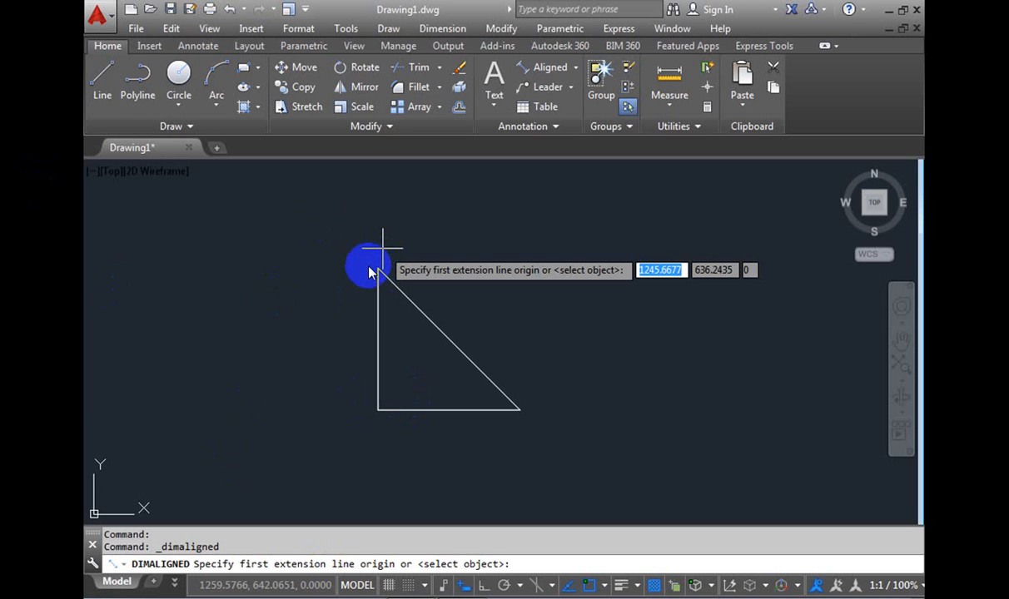
Anchor an aligned dimension at the triangle's top and lower-right vertices and choose Mtext
left_click(377, 267)
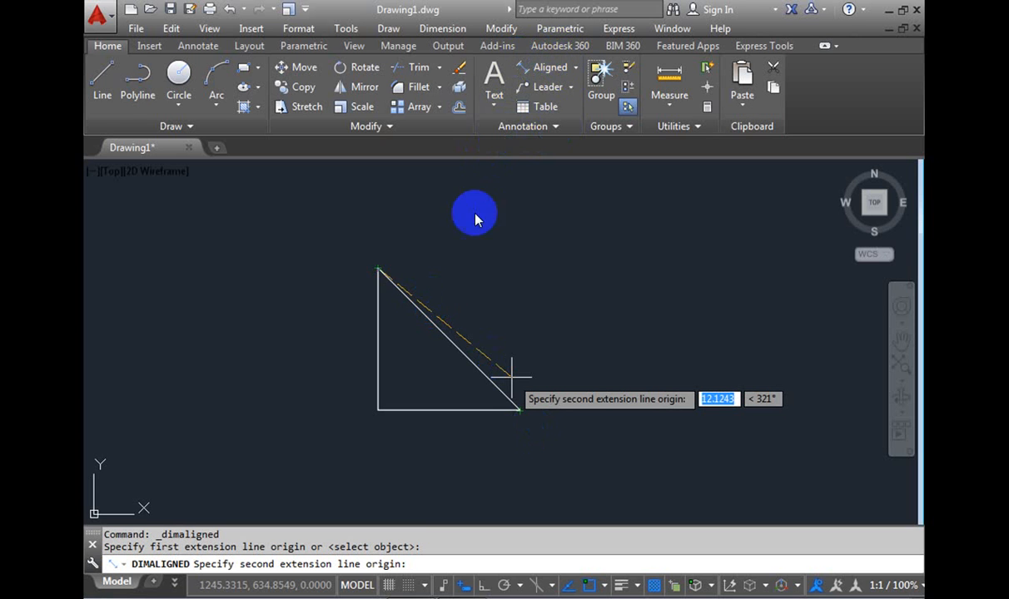
left_click(521, 395)
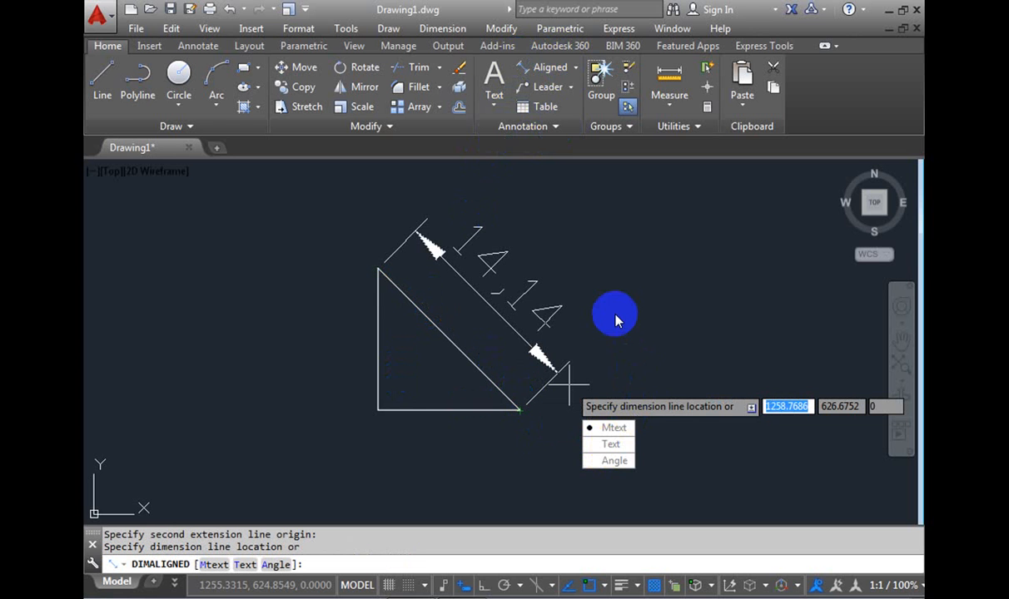
left_click(605, 433)
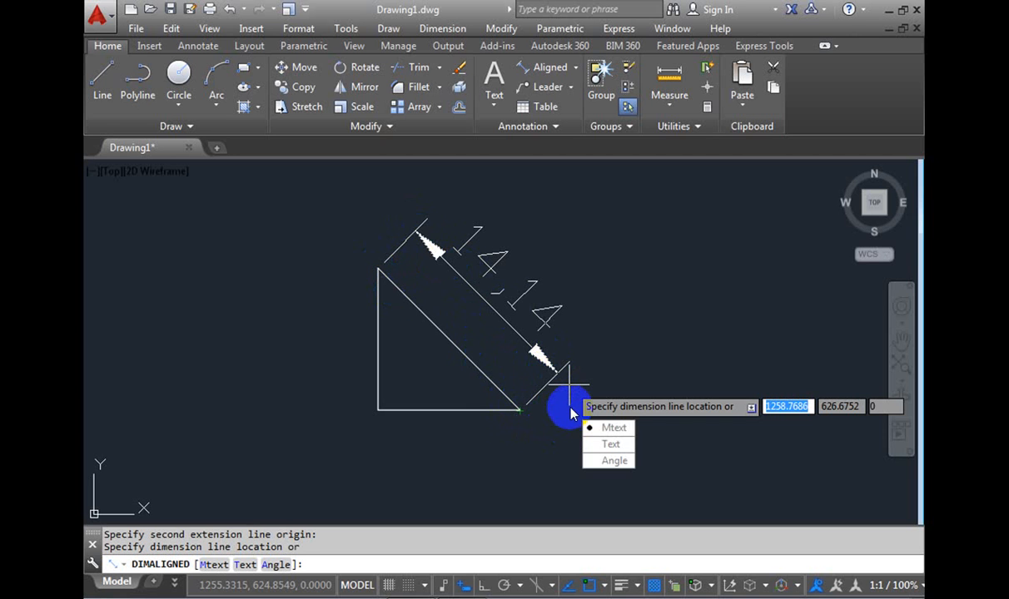
Place the 14.14 aligned dimension parallel to the triangle's sloped side
left_click(505, 414)
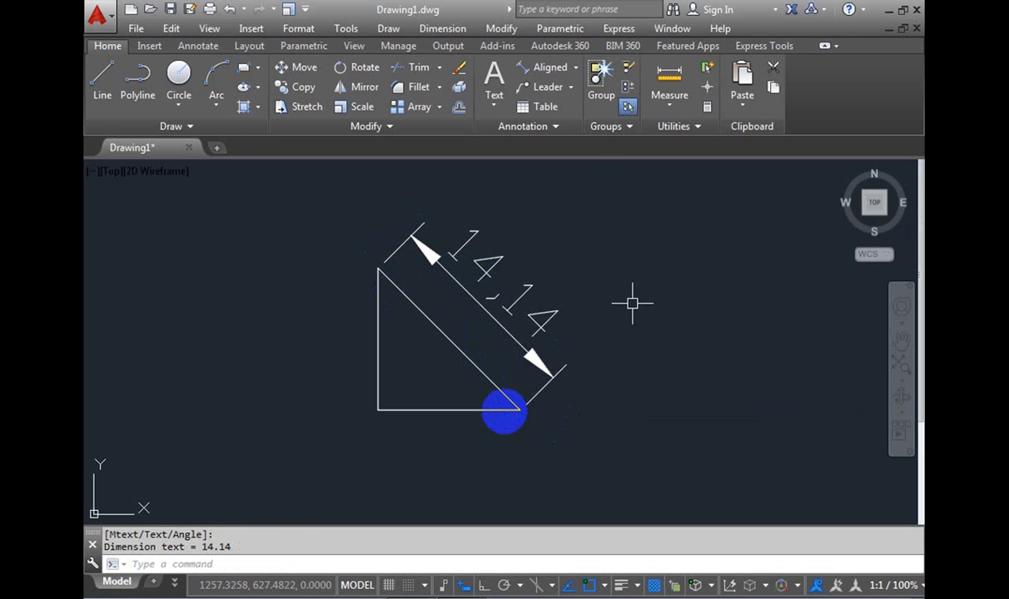
left_click(576, 66)
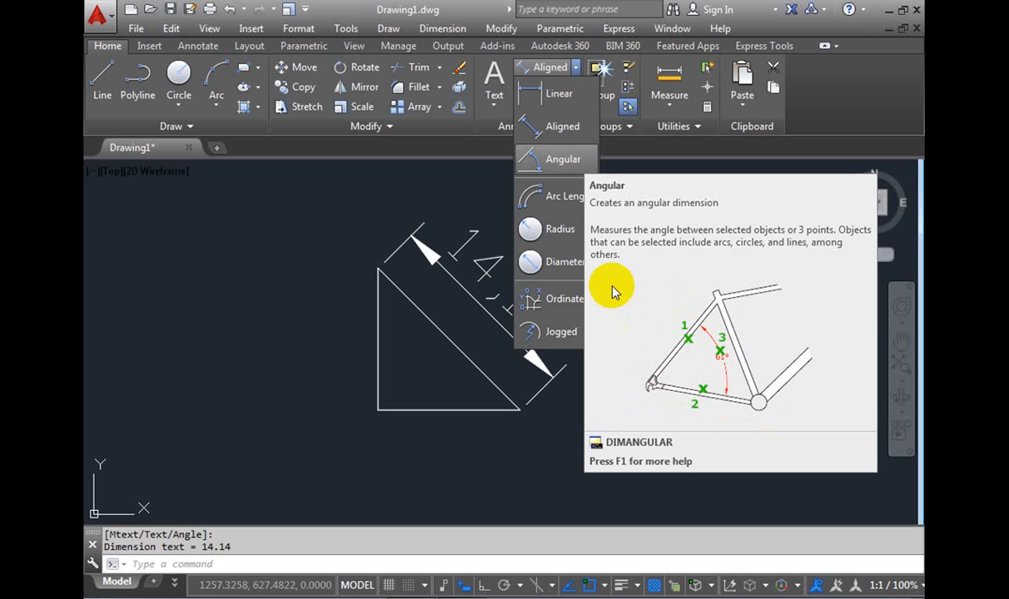
Start an angular dimension and select the triangle's bottom edge as the first line
left_click(375, 356)
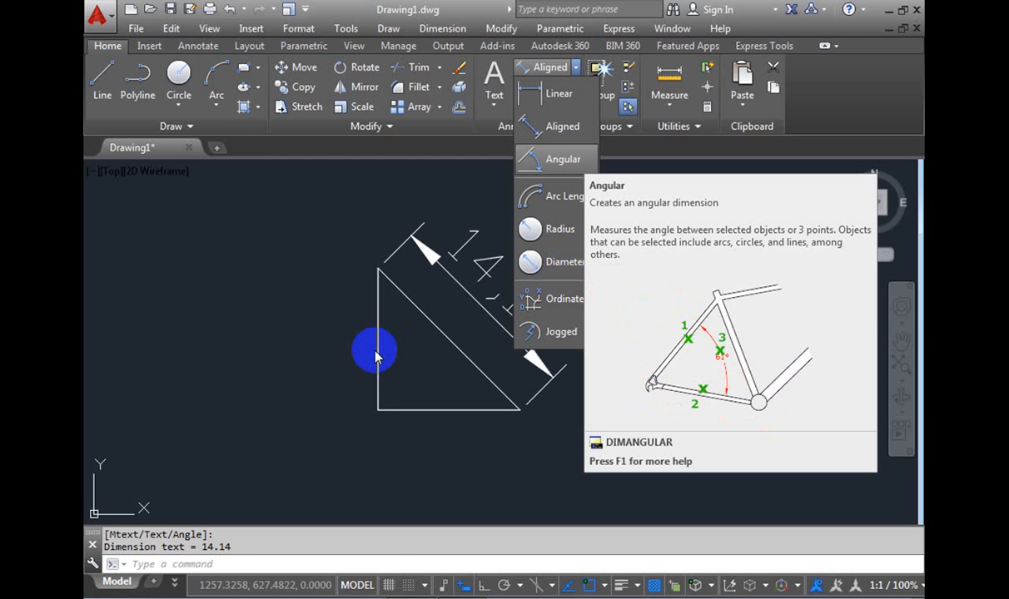
left_click(562, 159)
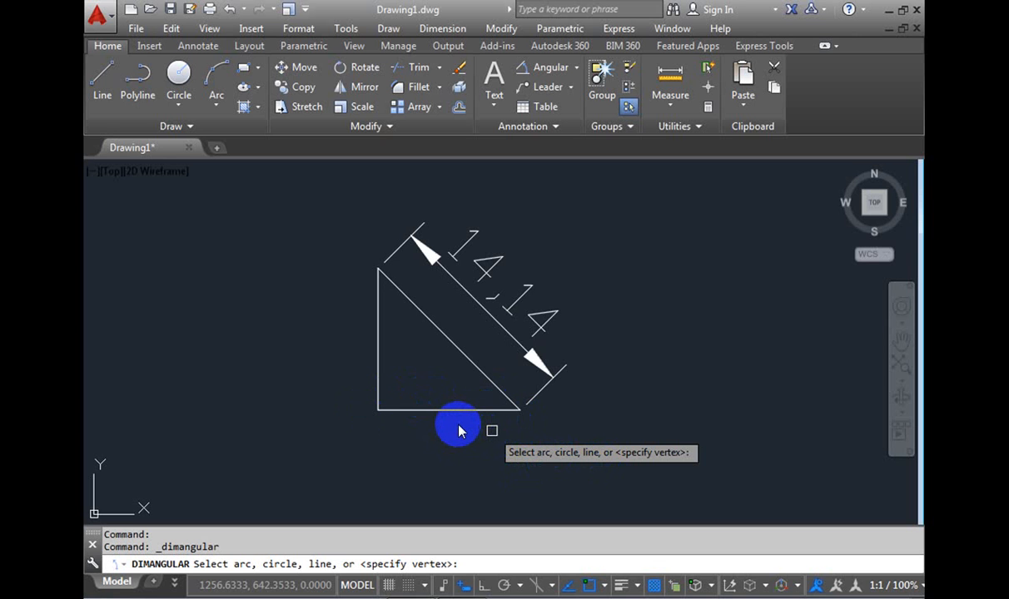
left_click(492, 410)
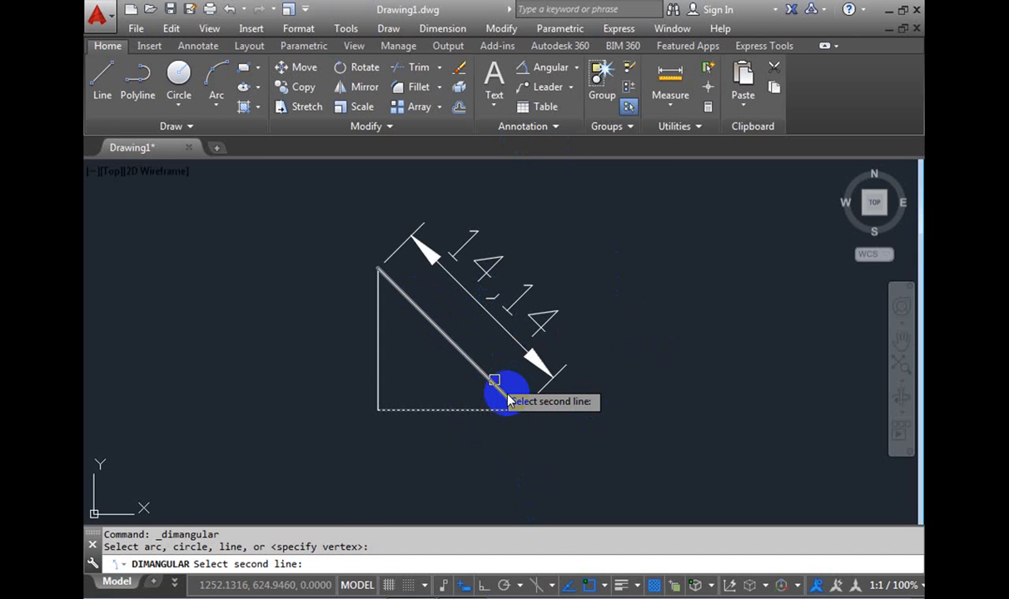
Select the sloped side as second line and place the 45° angle arc
left_click(509, 401)
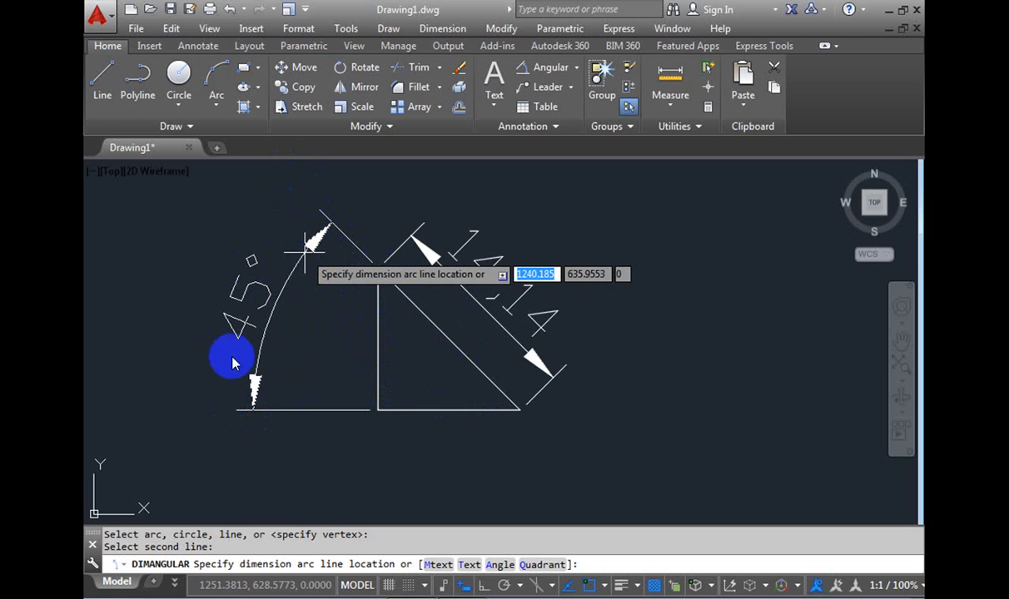
left_click(243, 293)
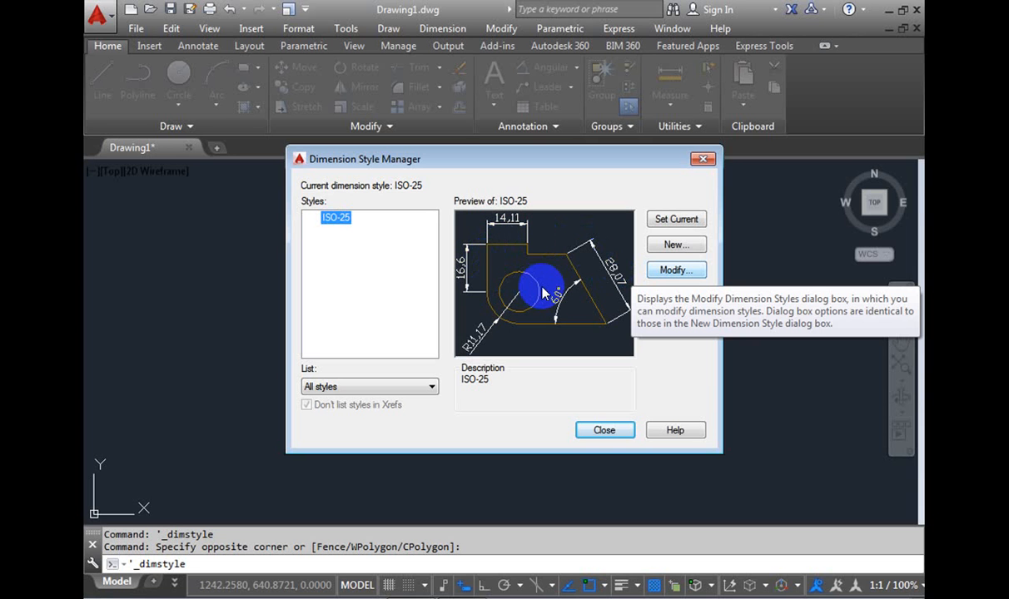
Open ISO-25 in Modify Dimension Style, showing text height 2.5 and offset 0.625
left_click(675, 271)
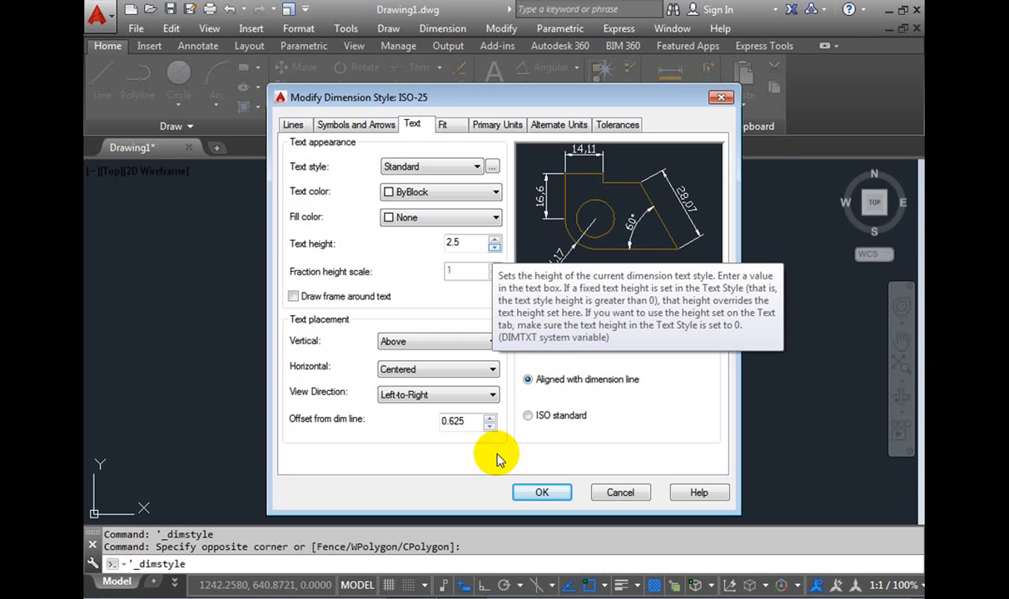
Change the ISO-25 text height value from 2.5 to 1
type("1")
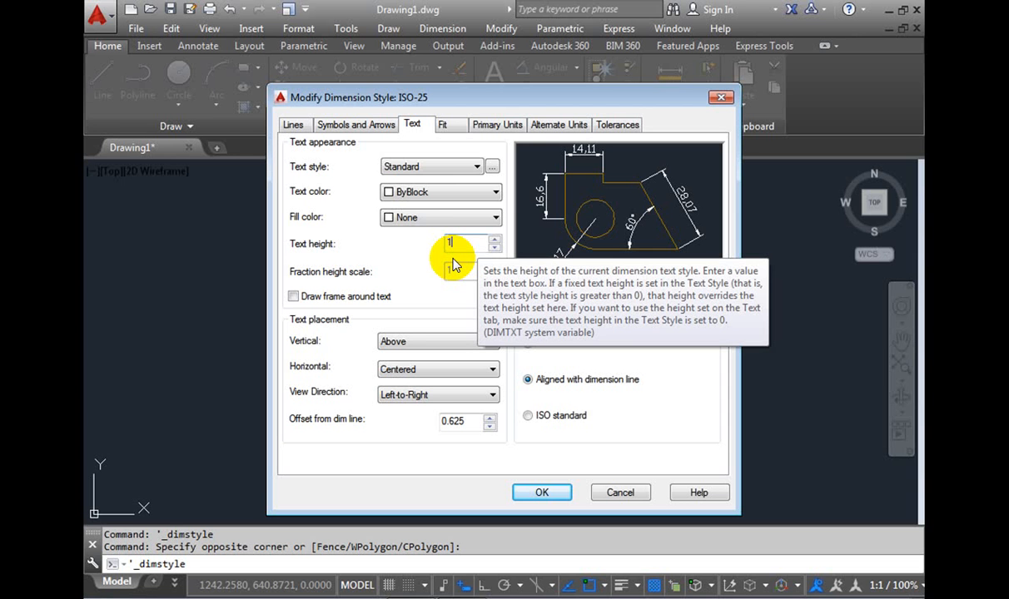
Confirm the smaller ISO-25 text height and return to the Dimension Style Manager
key("Return")
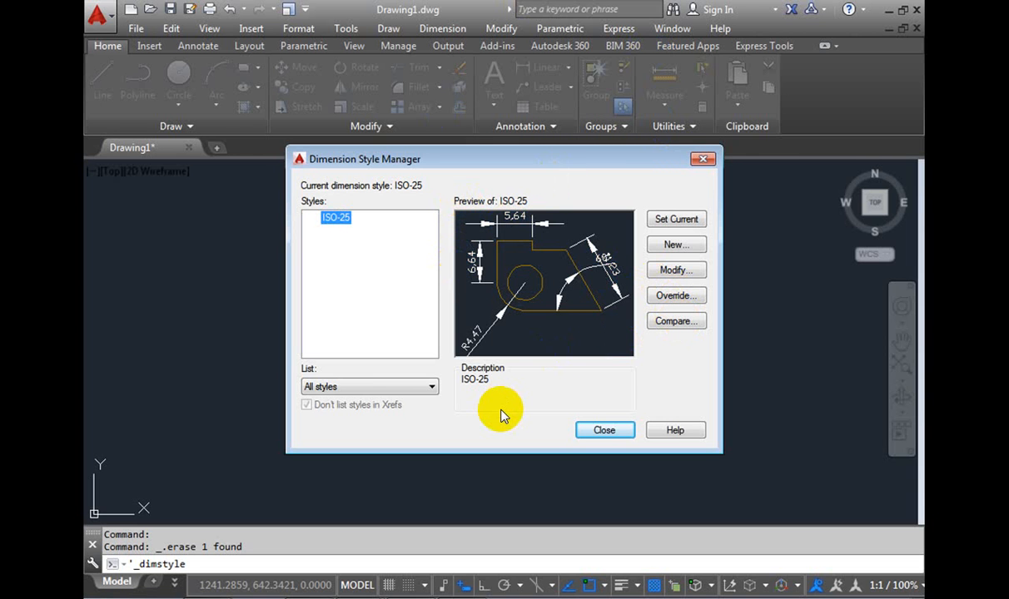
Begin a new dimension style, proposed as 'Copy of ISO-25', based on ISO-25
key("alt+n")
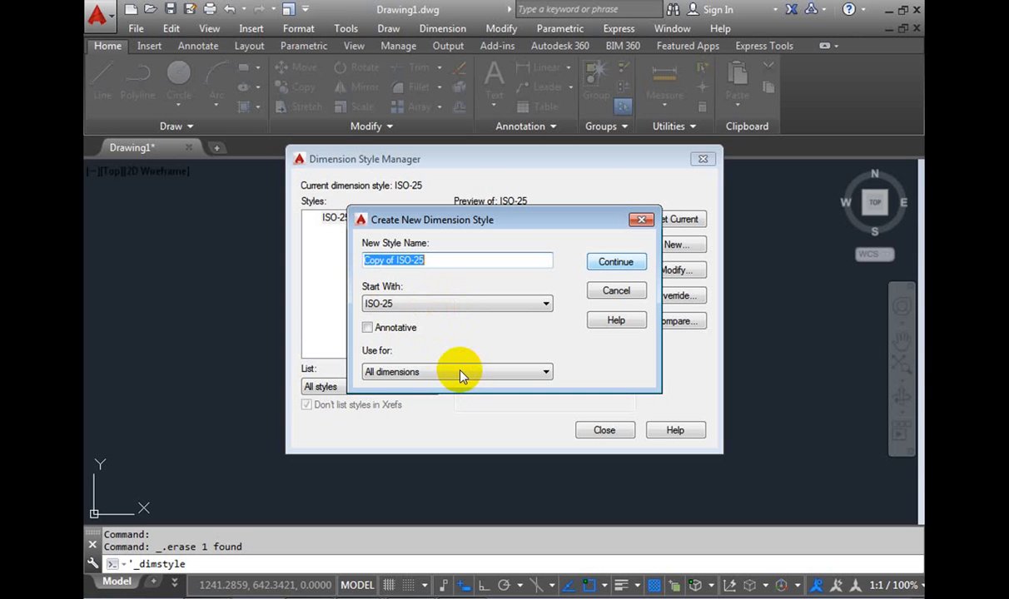
Continue from Create New Dimension Style into the new style's settings
key("Return")
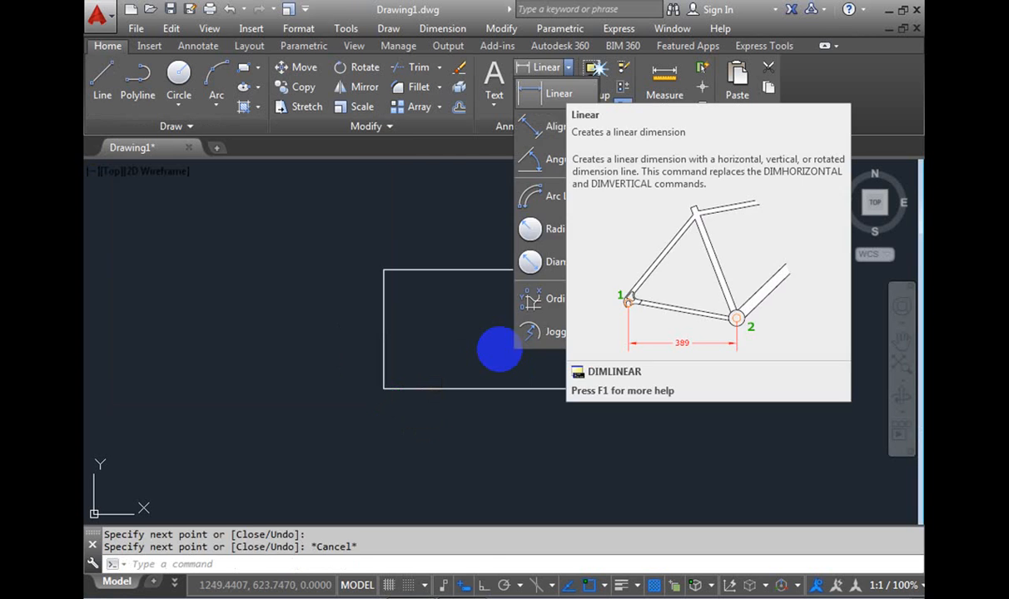
Add a linear dimension to the rectangle's bottom edge and a 14.14 aligned dimension to the hypotenuse
left_click(559, 93)
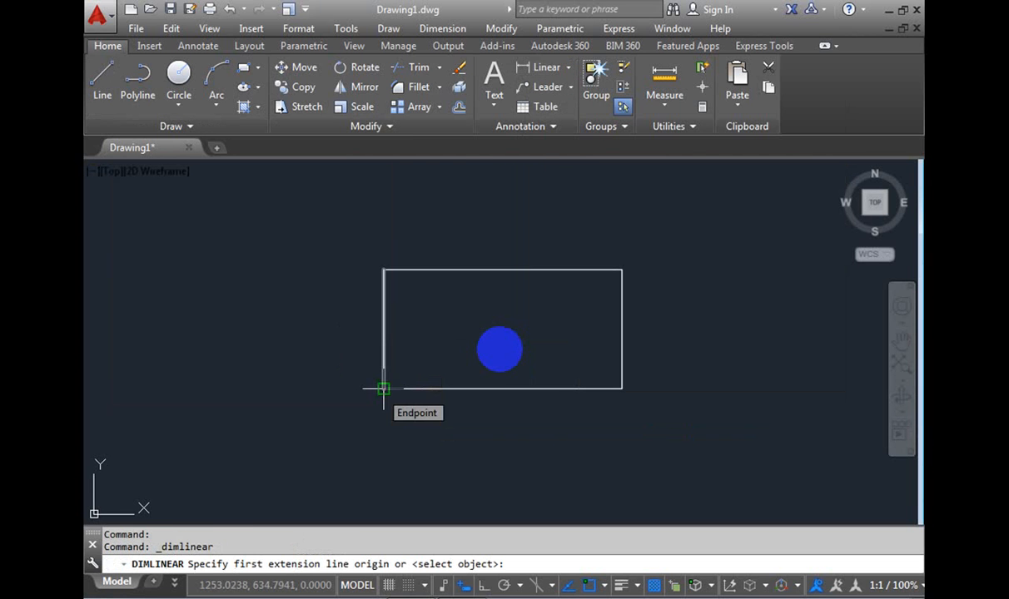
left_click(383, 389)
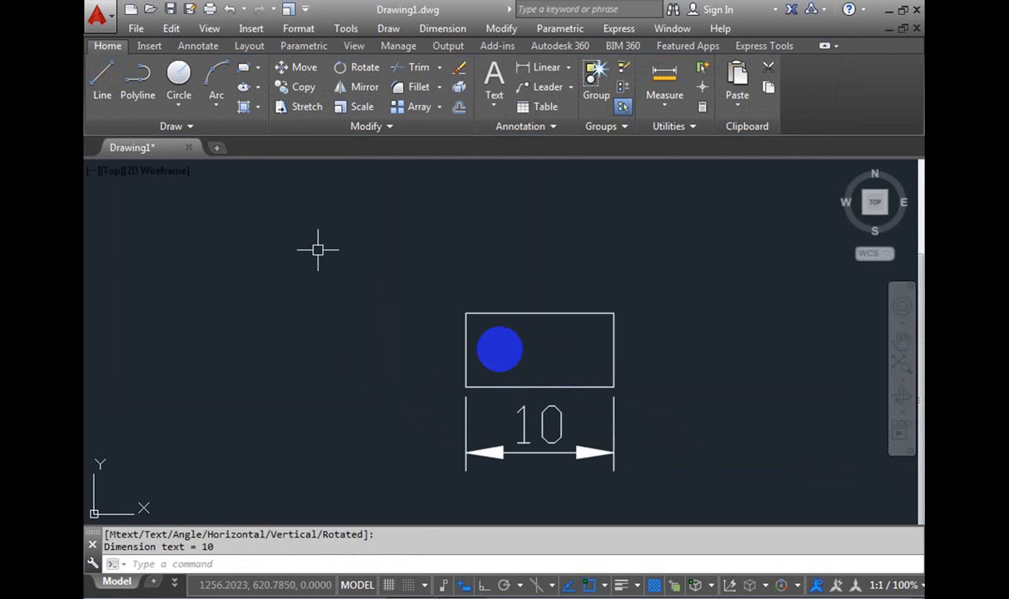
left_click(568, 68)
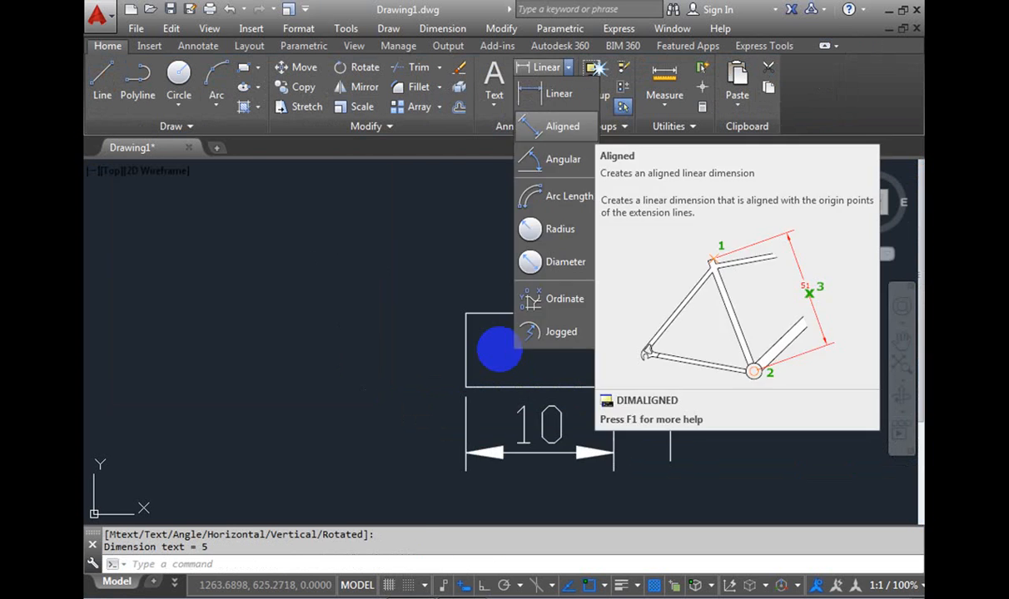
left_click(563, 126)
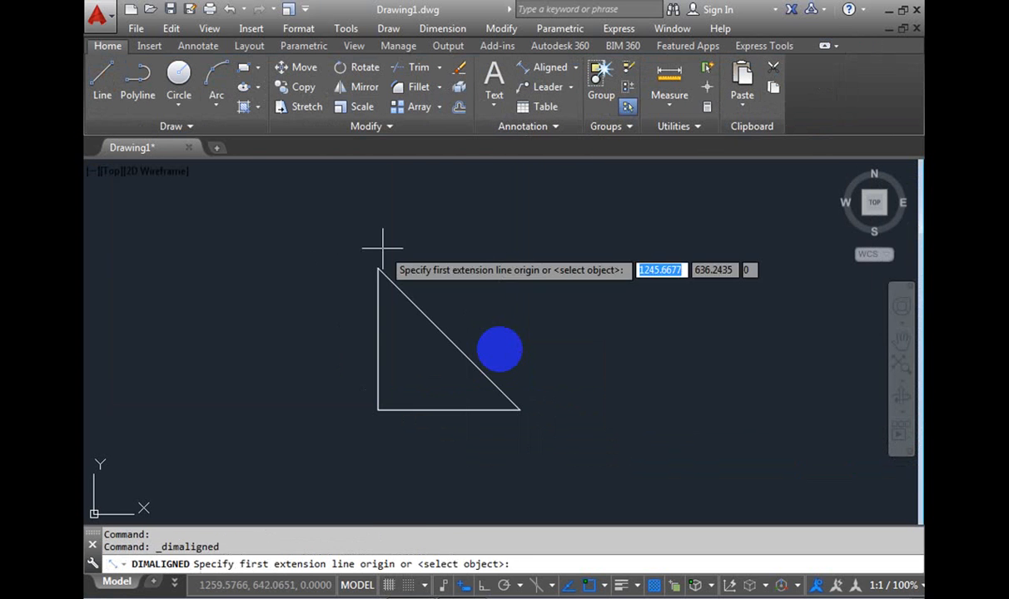
left_click(378, 268)
left_click(520, 410)
left_click(566, 385)
Add the 45° angular dimension between two sides of the triangle
left_click(575, 67)
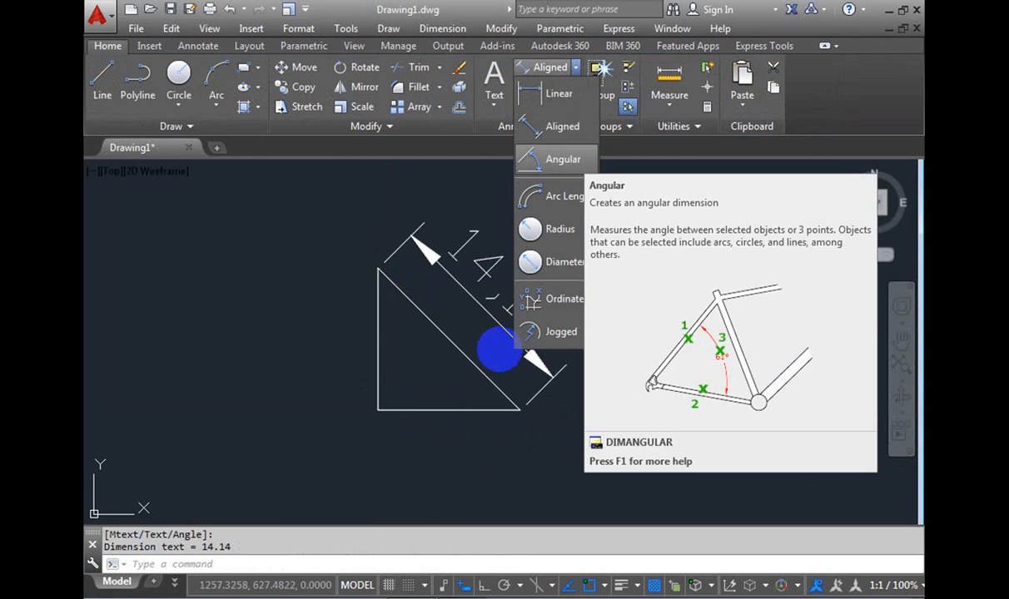
left_click(562, 159)
left_click(378, 342)
left_click(450, 338)
left_click(309, 255)
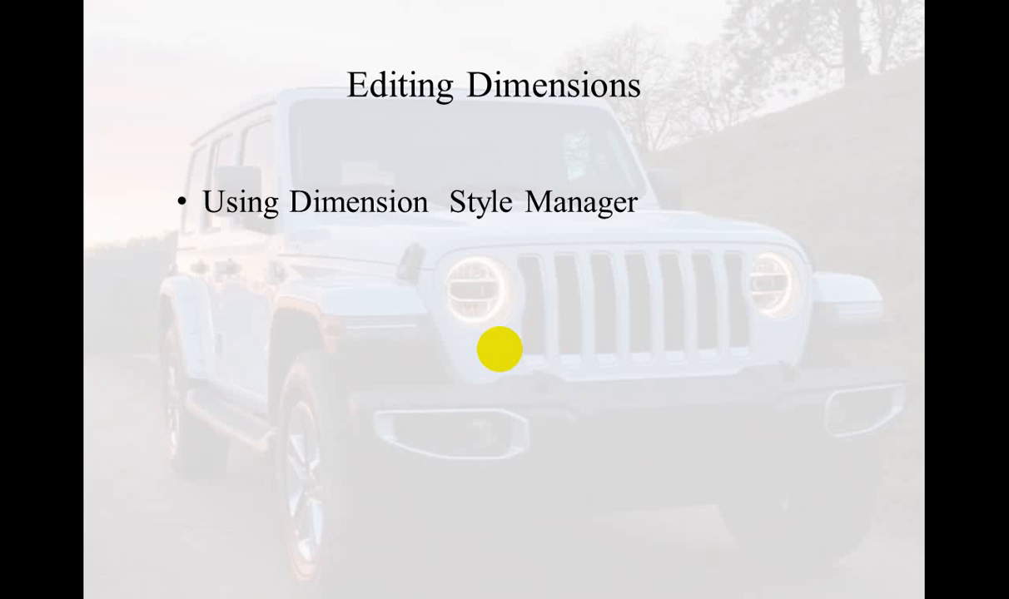
Advance past The End slide and close the right-click menu on the end-of-show screen
left_click(473, 453)
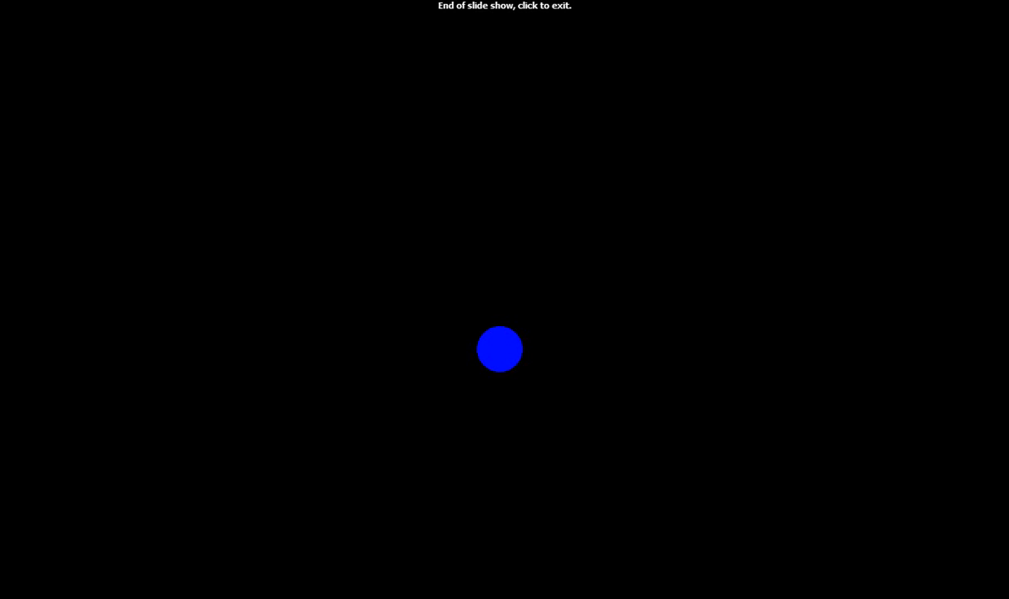
right_click(500, 353)
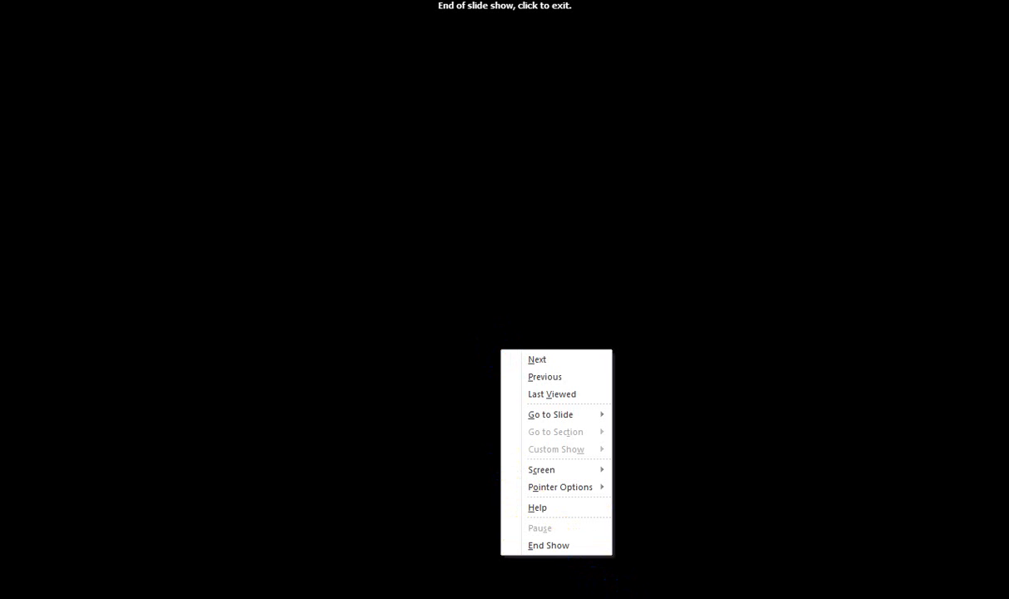
left_click(423, 575)
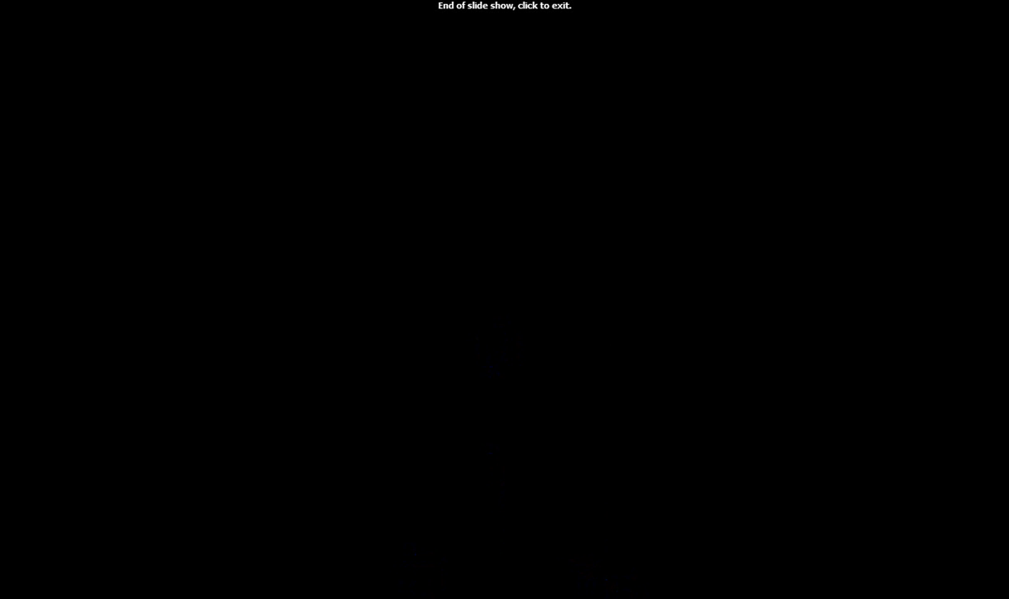